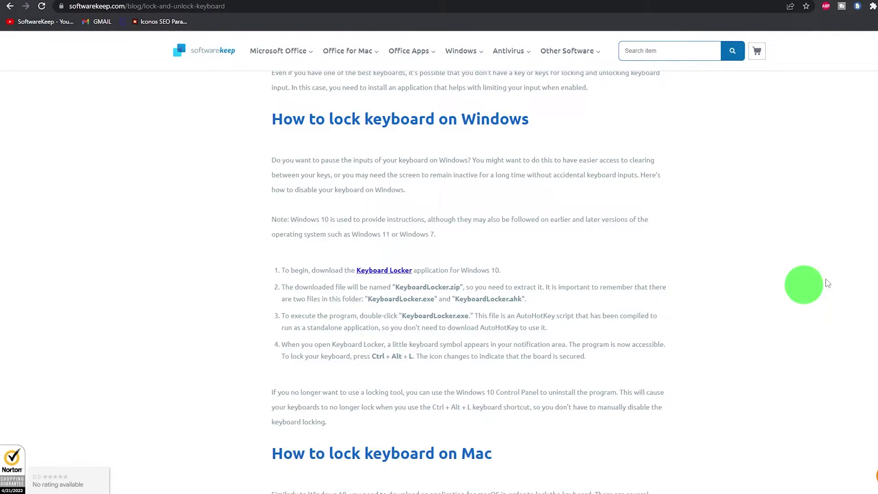
# Scroll the article to the 'How to lock keyboard on Windows' heading
pyautogui.scroll(15, 827, 283)
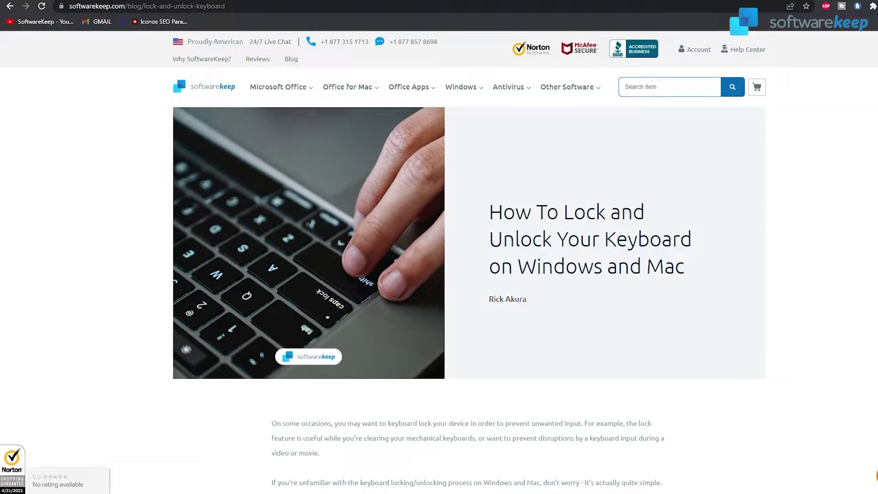
pyautogui.scroll(-15, 469, 275)
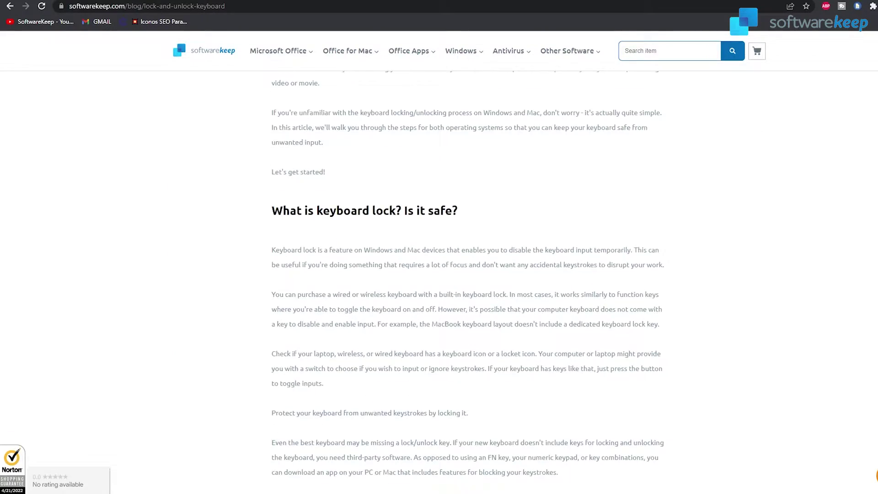
pyautogui.scroll(-12, 469, 275)
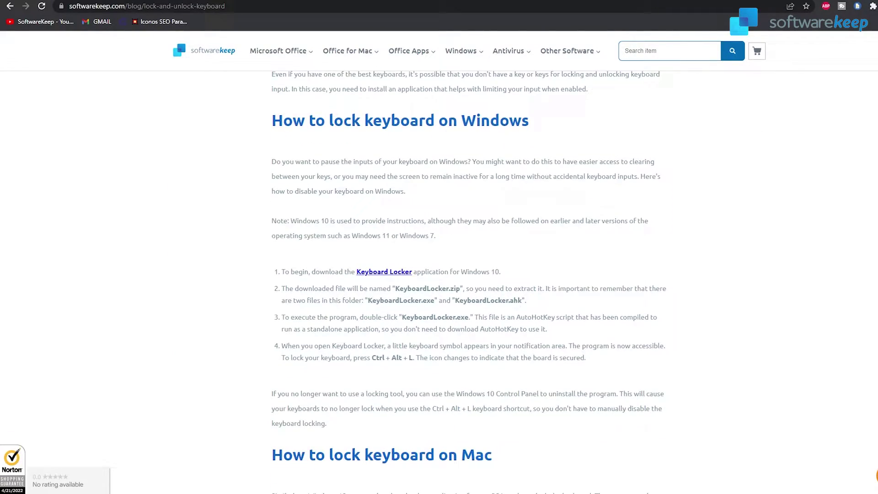
pyautogui.moveTo(275, 123); pyautogui.dragTo(553, 127)
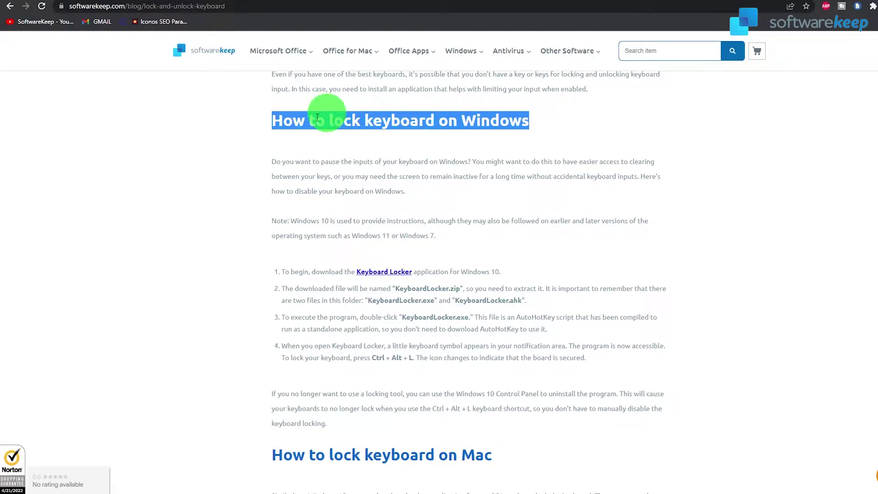
pyautogui.click(529, 200)
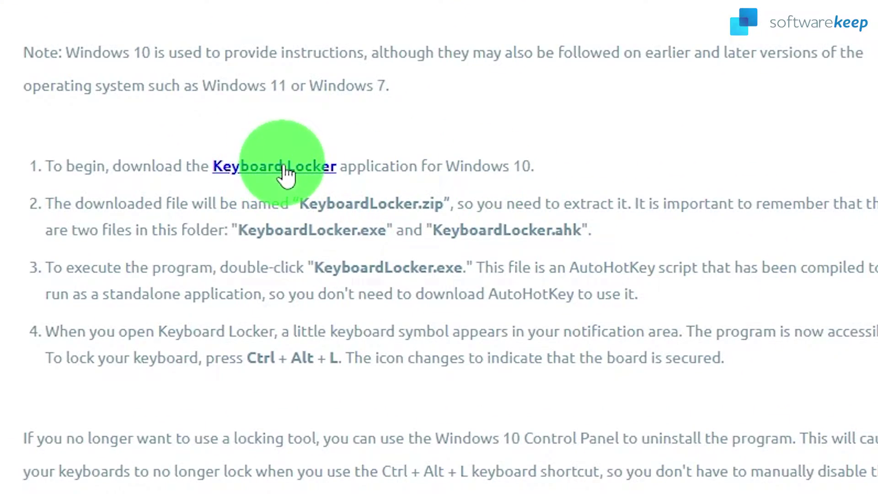
# Save Keyboard-Locker.zip to the Downloads folder and bring up its download options
pyautogui.click(283, 165)
pyautogui.click(185, 290)
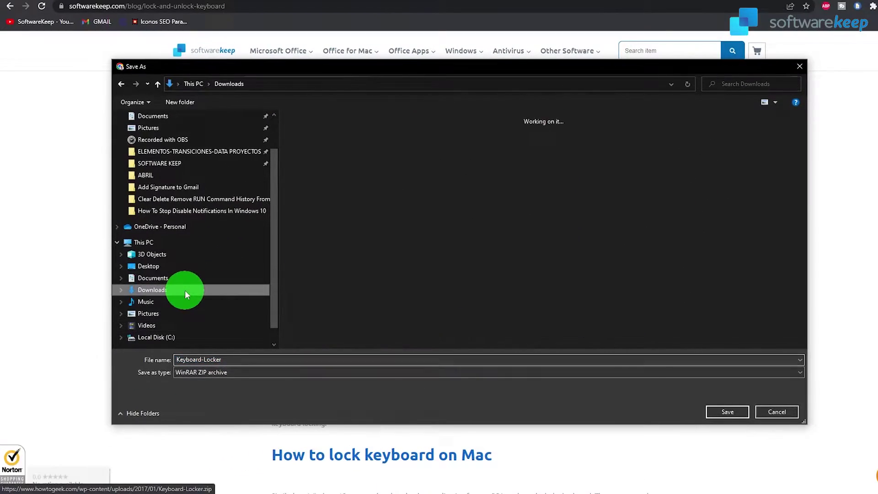
pyautogui.click(233, 406)
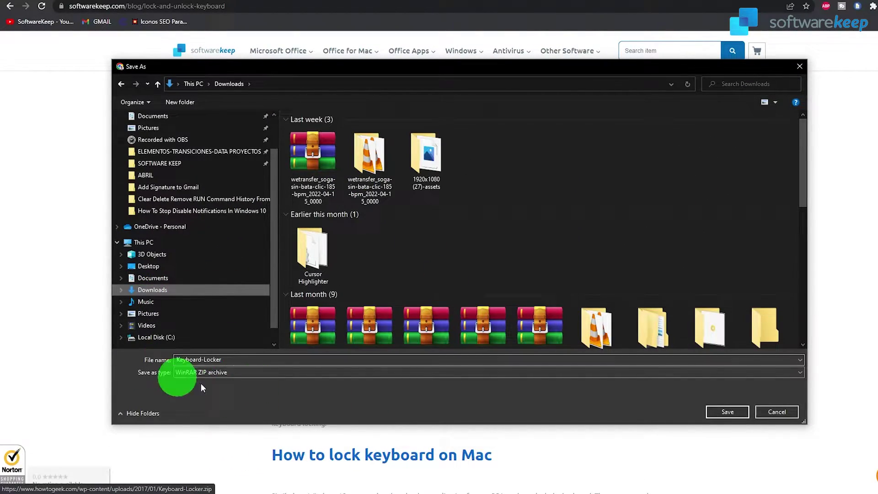
pyautogui.click(729, 412)
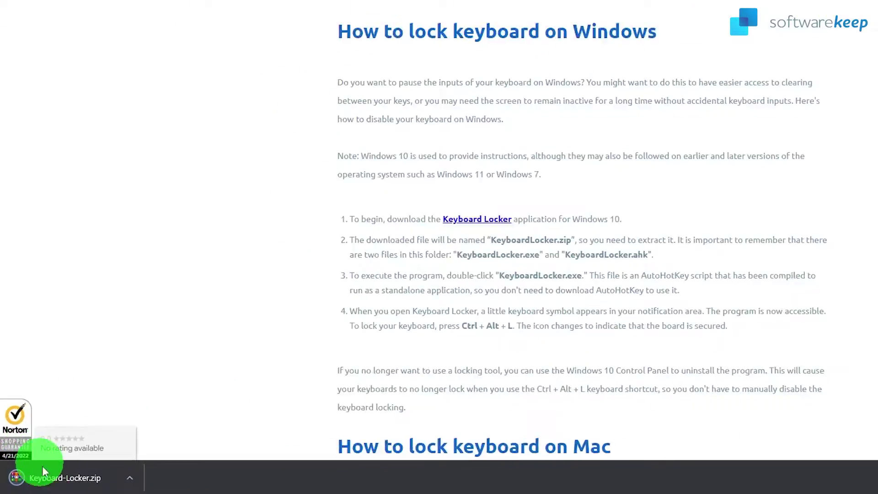
pyautogui.click(105, 481)
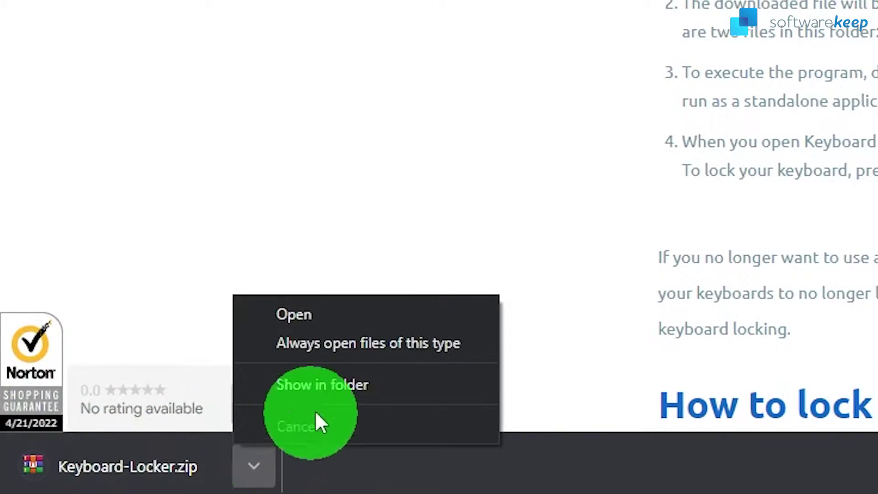
# Show the downloaded zip in its folder and extract it to 'Keyboard-Locker\'
pyautogui.click(336, 387)
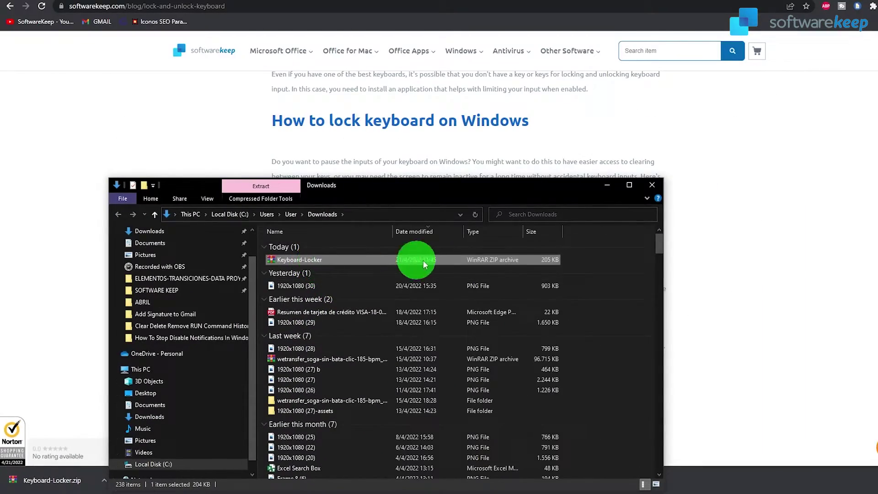
pyautogui.rightClick(344, 262)
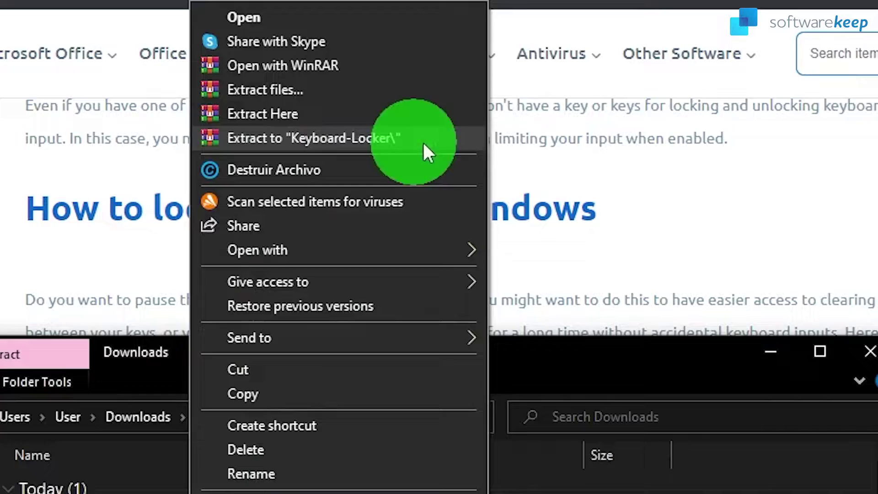
pyautogui.click(471, 90)
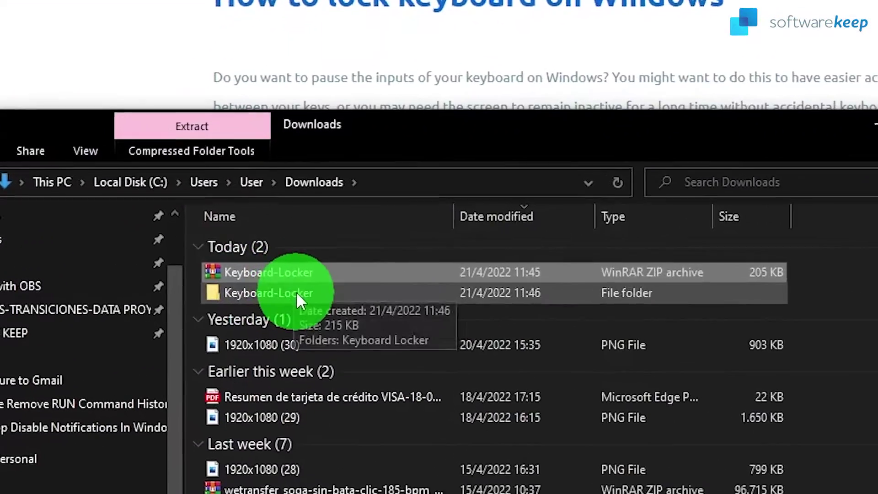
# Open the extracted Keyboard-Locker folder and its Keyboard Locker subfolder, selecting KeyboardLocker.exe
pyautogui.click(297, 278)
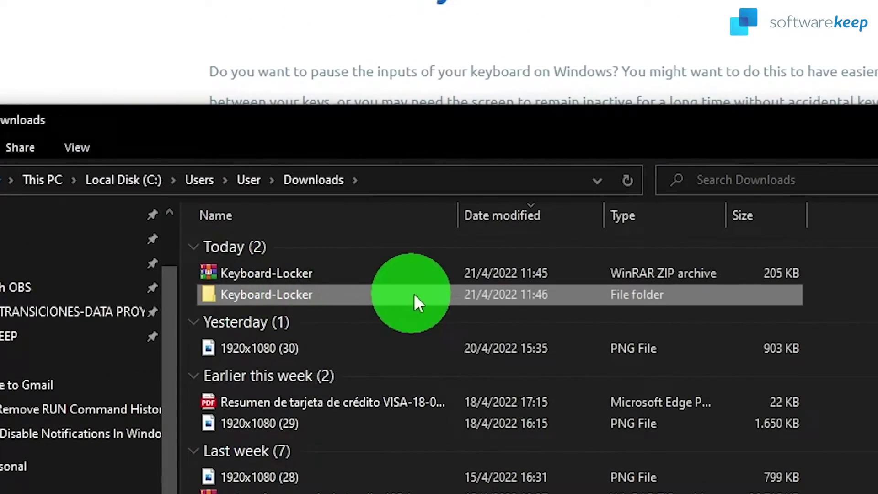
pyautogui.rightClick(316, 277)
pyautogui.click(394, 32)
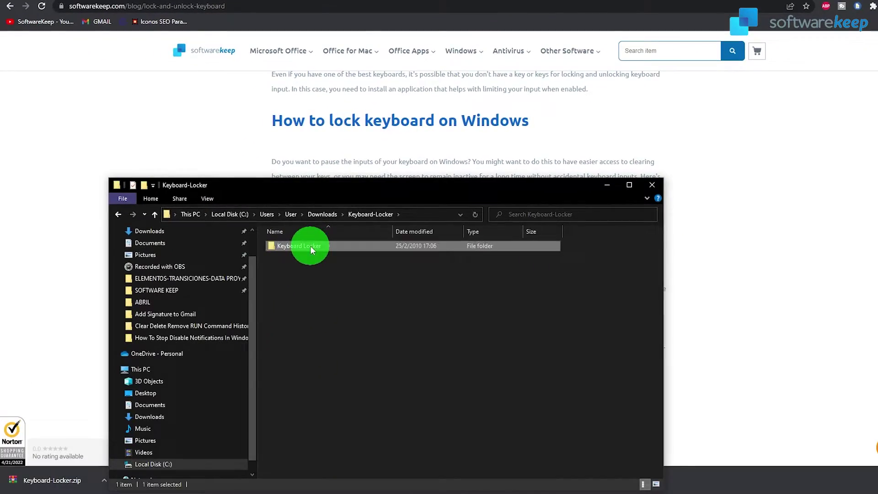
pyautogui.doubleClick(310, 384)
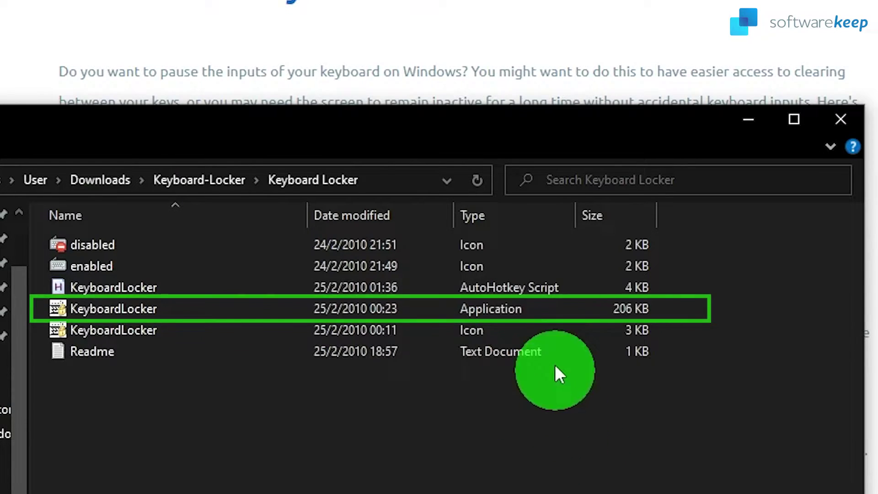
pyautogui.click(152, 309)
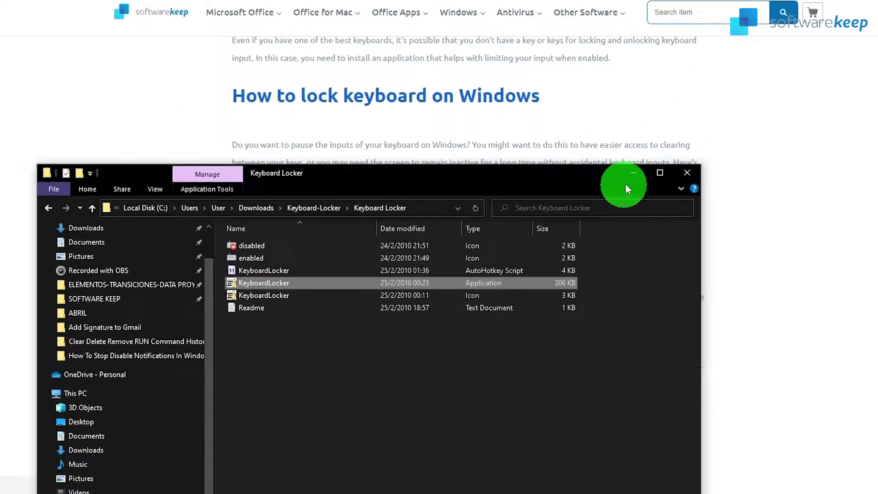
# Minimize the Keyboard Locker folder and confirm Keyboard Locker is running in the system tray
pyautogui.click(733, 127)
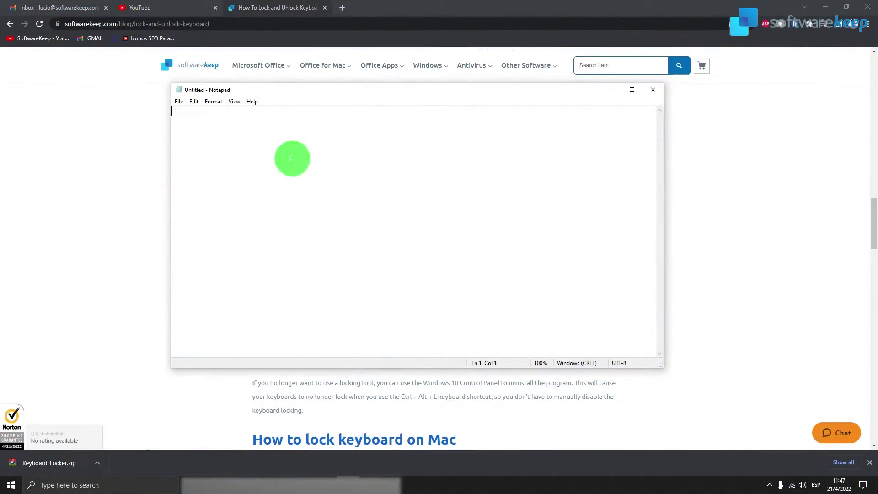
pyautogui.click(770, 485)
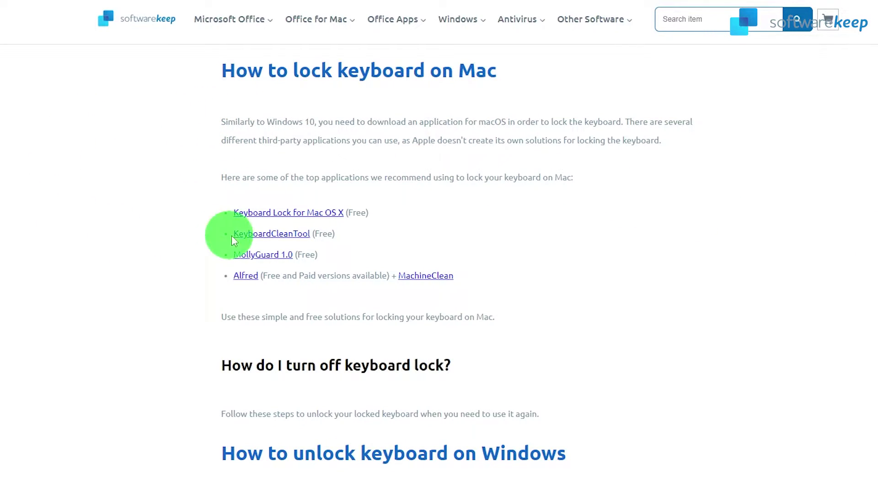
# Open Keyboard Lock, KeyboardCleanTool, MollyGuard 1.0 and Alfred in new tabs, then view Keyboard Lock
pyautogui.rightClick(277, 220)
pyautogui.click(303, 223)
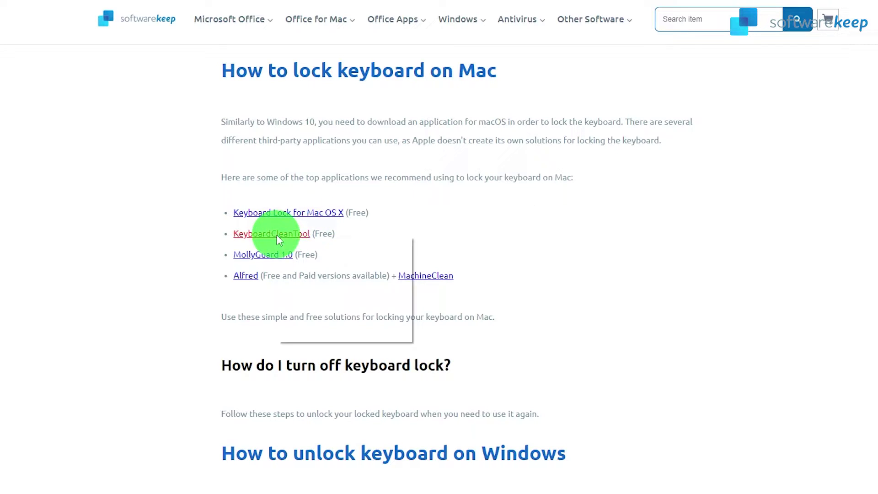
pyautogui.click(302, 242)
pyautogui.rightClick(272, 256)
pyautogui.click(290, 266)
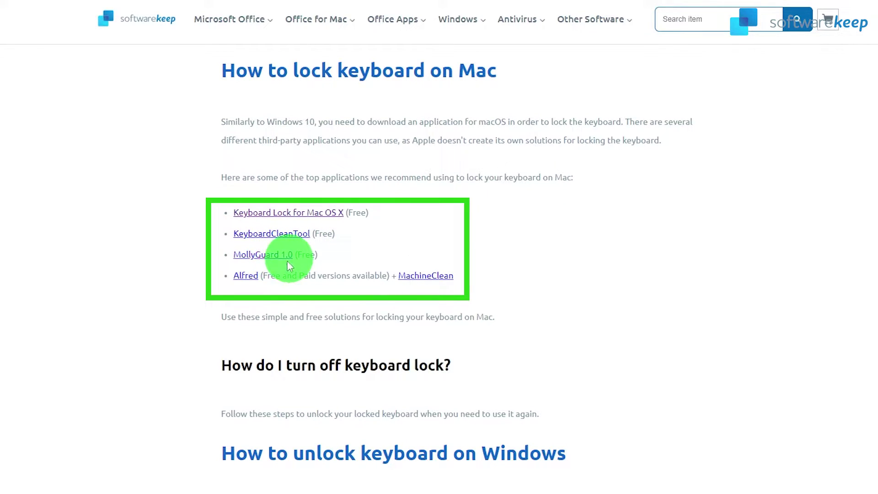
pyautogui.rightClick(254, 277)
pyautogui.click(269, 275)
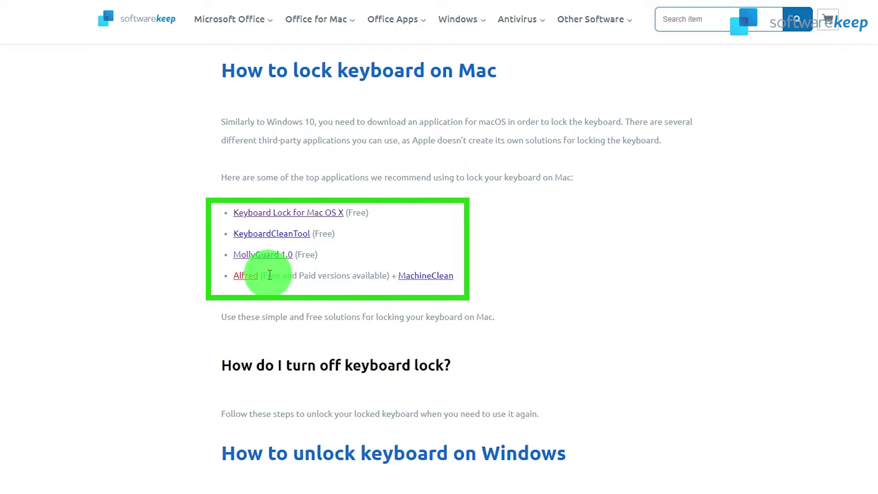
pyautogui.rightClick(245, 278)
pyautogui.click(259, 280)
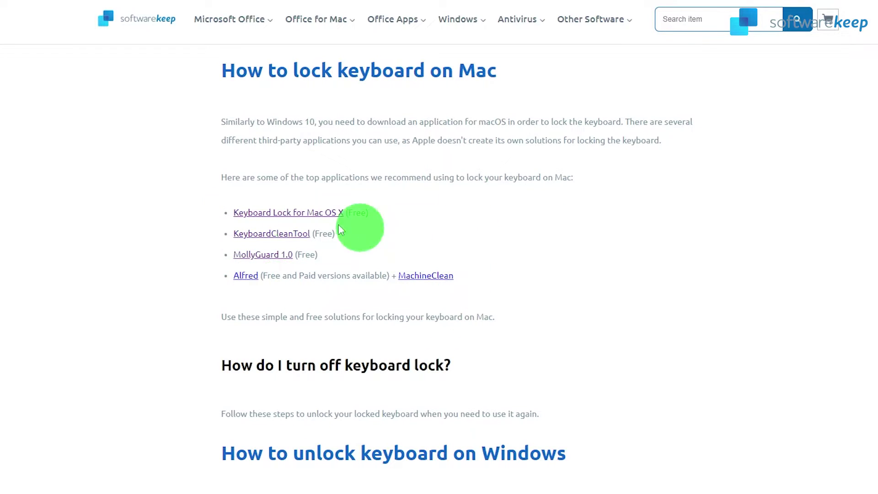
pyautogui.click(407, 9)
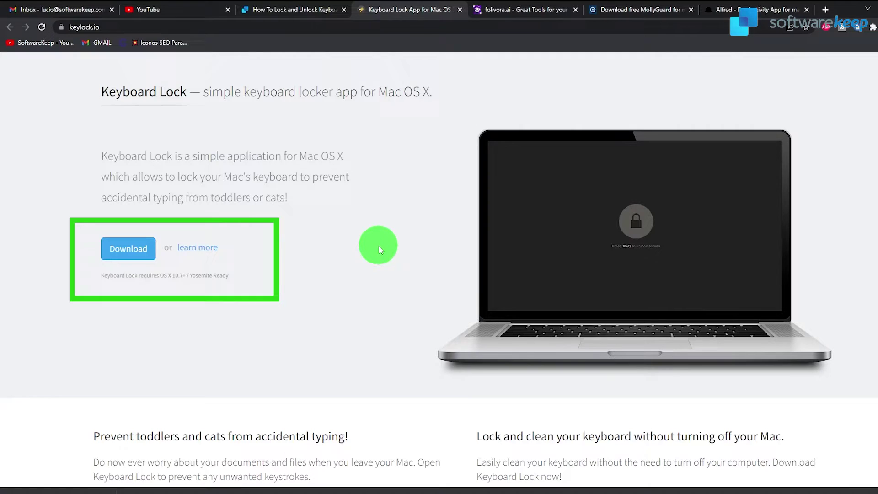
# Look through the KeyboardCleanTool, MollyGuard and Alfred tabs, then close the Alfred tab
pyautogui.click(527, 14)
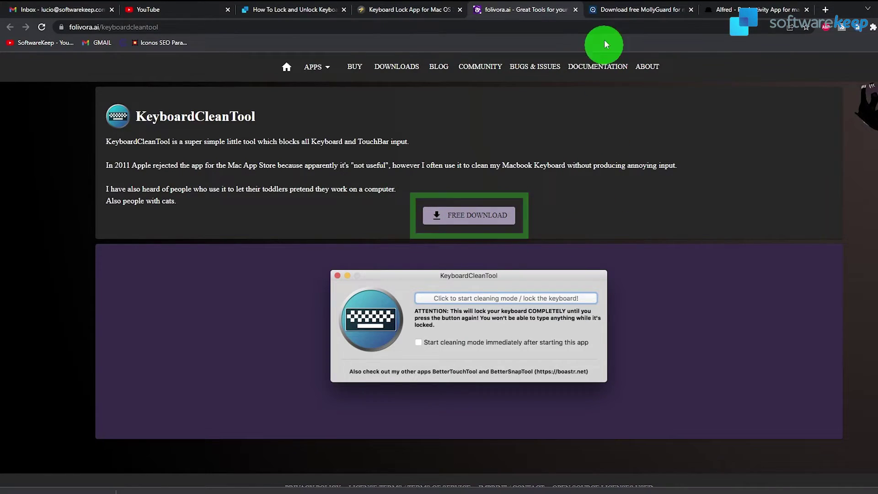
pyautogui.click(623, 15)
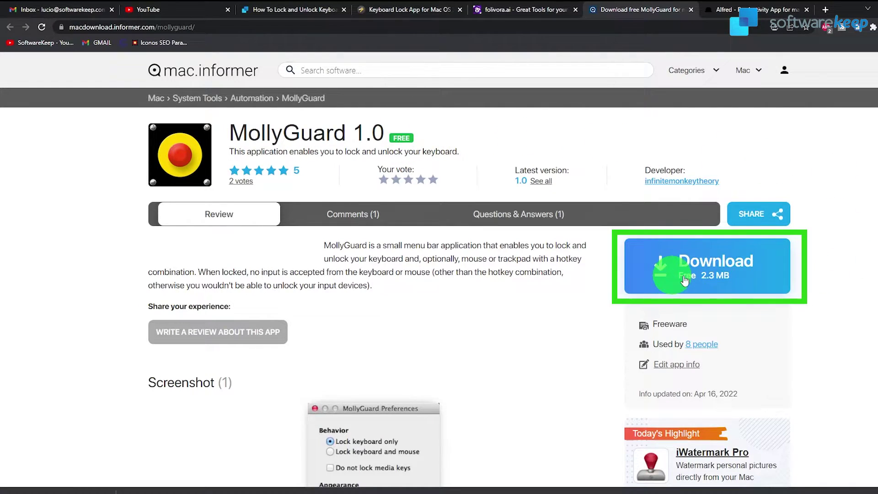
pyautogui.click(739, 11)
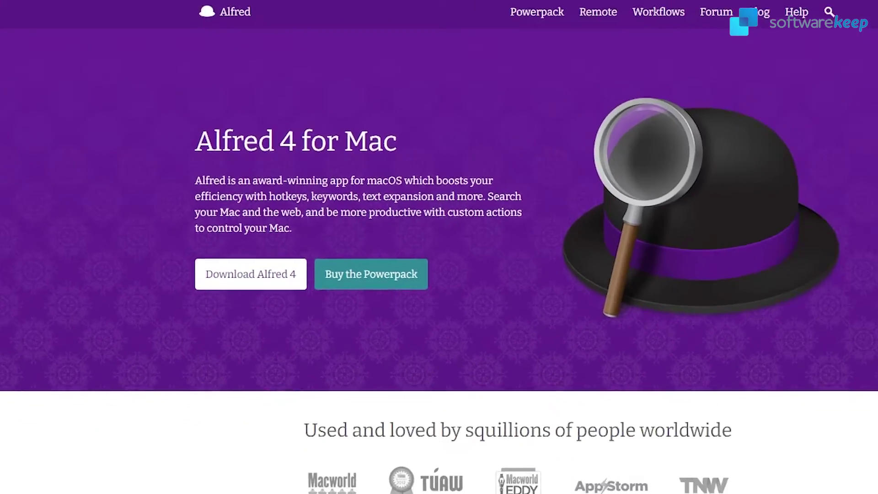
pyautogui.click(661, 9)
# Close the MollyGuard, KeyboardCleanTool and Keyboard Lock tabs, returning to the SoftwareKeep article
pyautogui.click(653, 9)
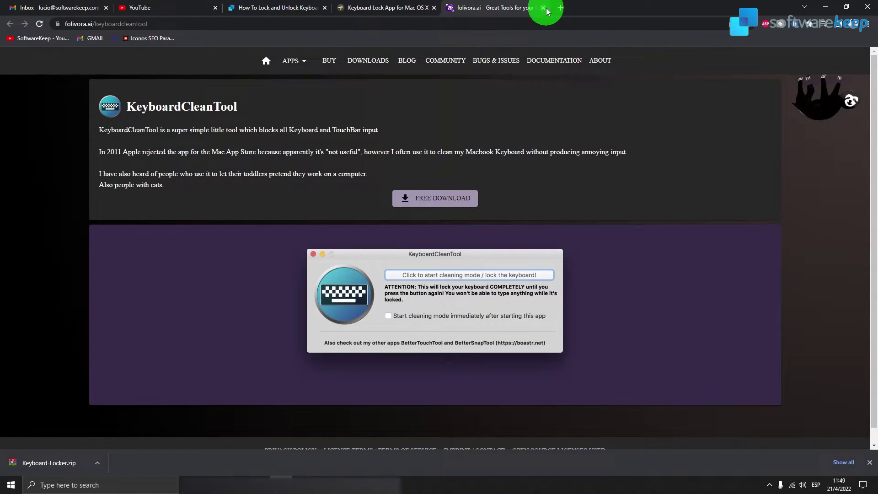
pyautogui.click(545, 8)
pyautogui.click(433, 10)
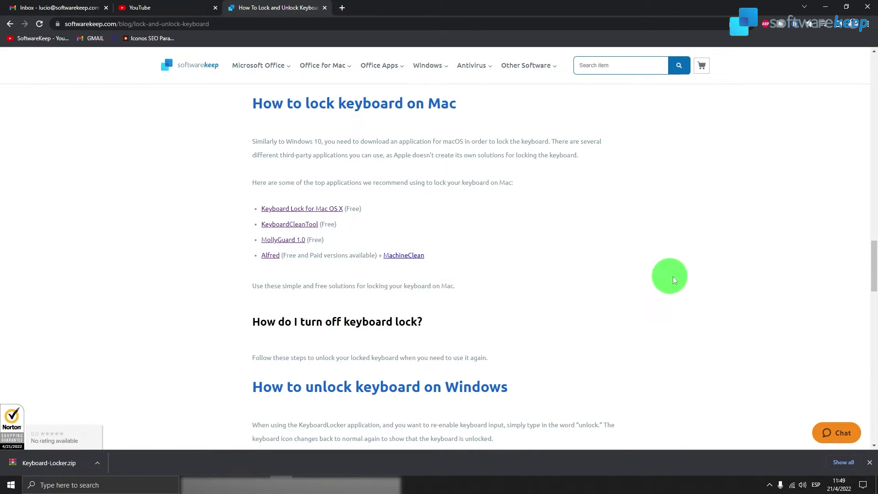